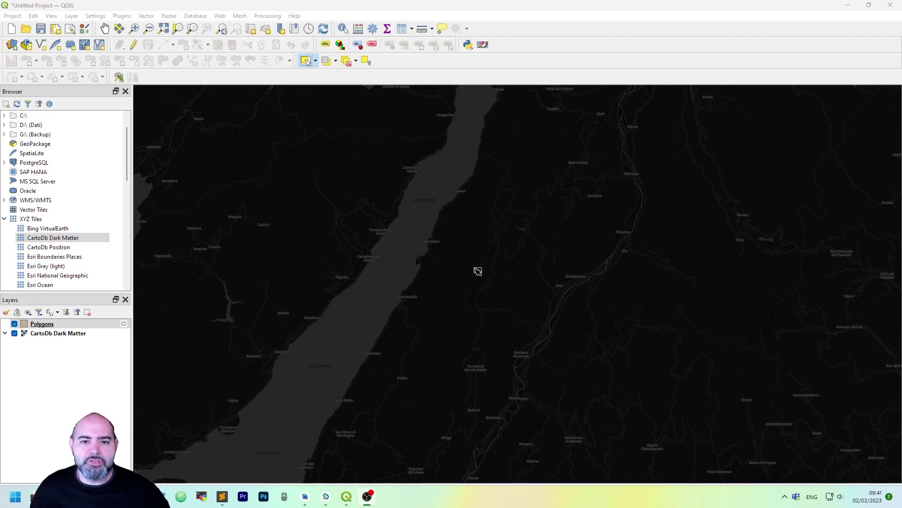
Focus the QGIS window showing the Polygons layer over the Dark Matter basemap.
left_click(531, 20)
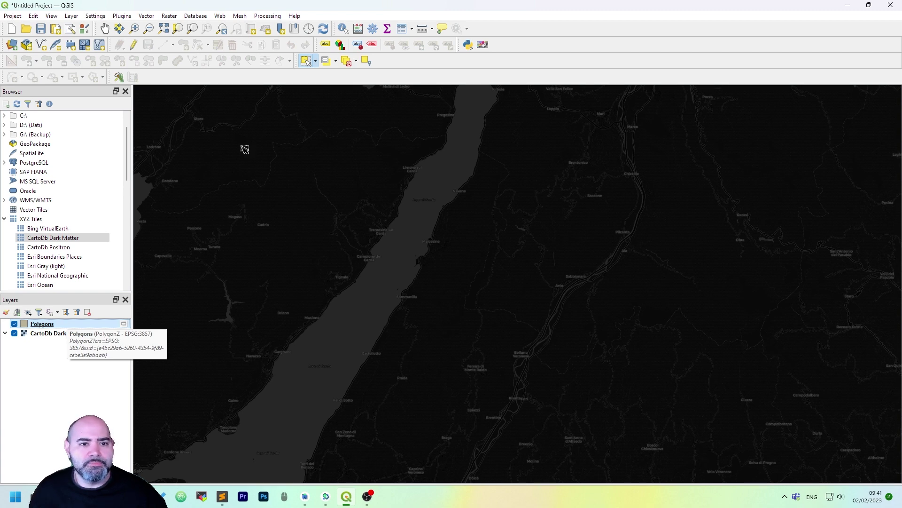
Start editing Polygons and draw a six-cornered polygon over the lake's western shore.
left_click(139, 48)
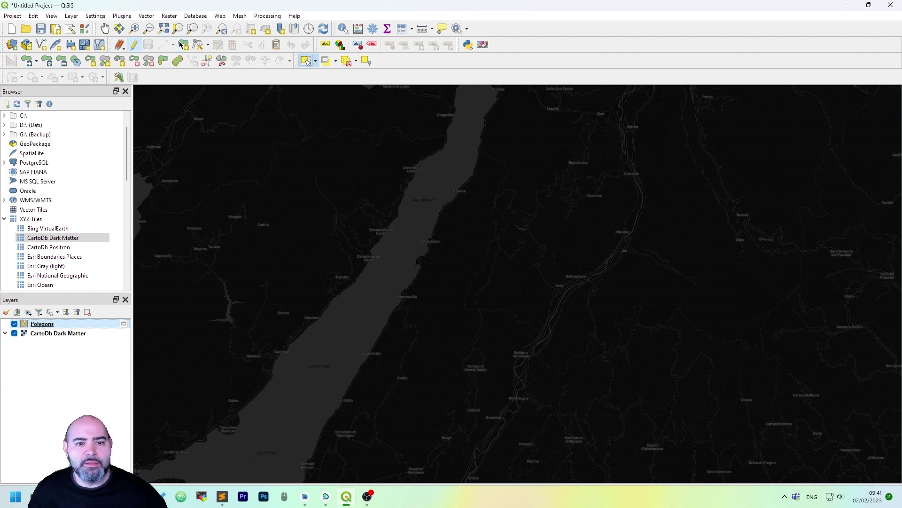
left_click(167, 45)
left_click(245, 218)
left_click(244, 122)
left_click(401, 137)
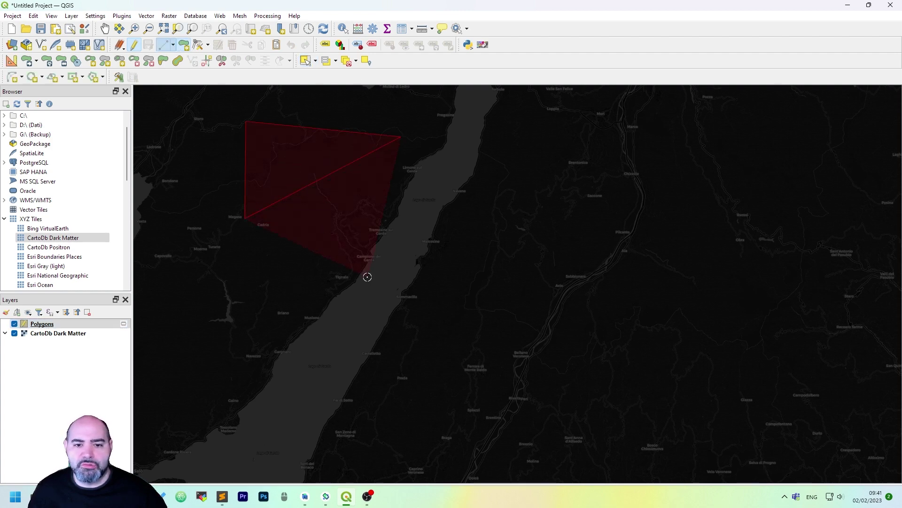
left_click(368, 277)
left_click(226, 315)
left_click(202, 239)
right_click(276, 317)
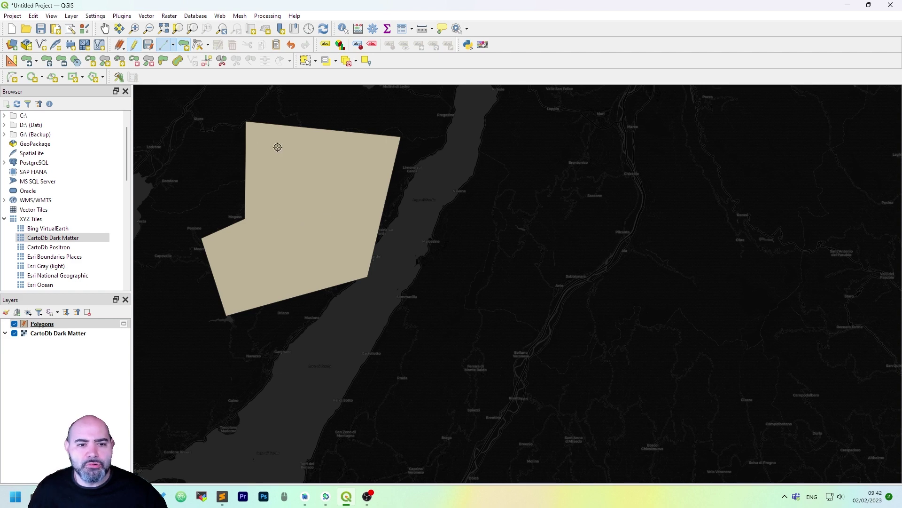
Browse the Plugins menu and briefly open the plugin manager before closing it.
left_click(133, 21)
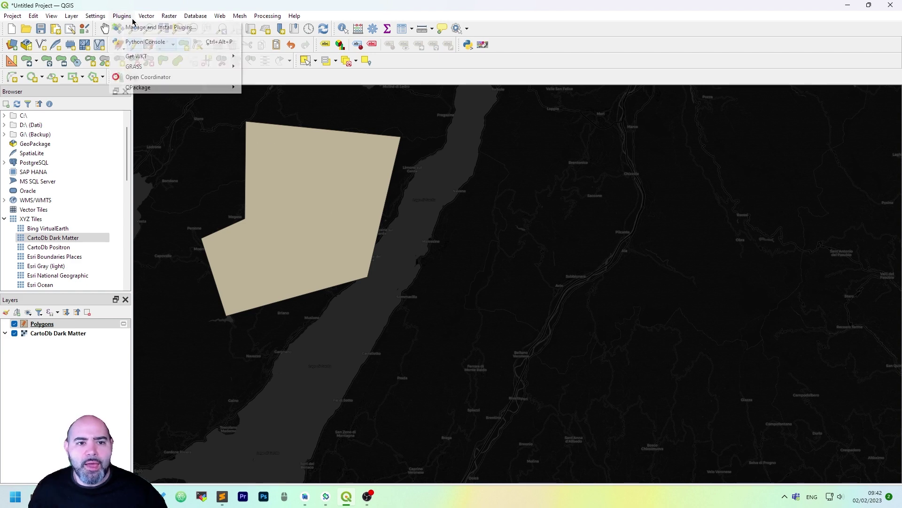
left_click(133, 21)
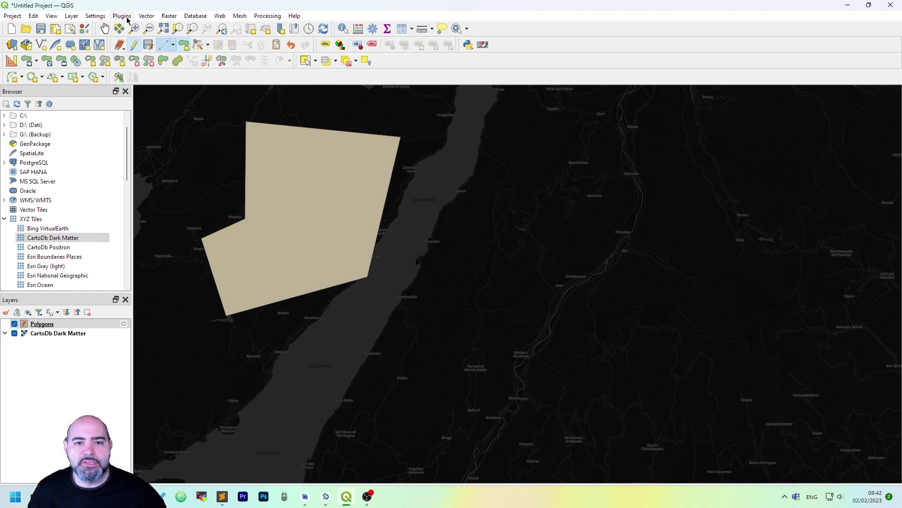
left_click(121, 17)
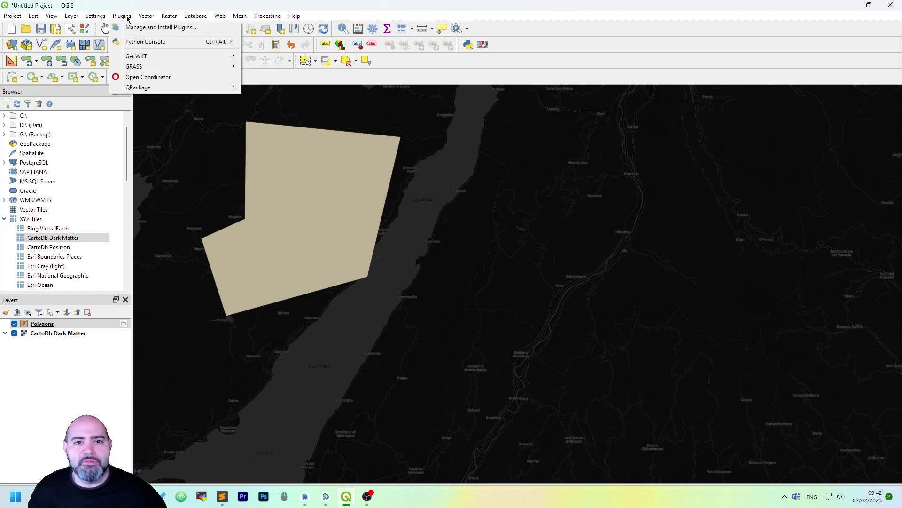
left_click(138, 28)
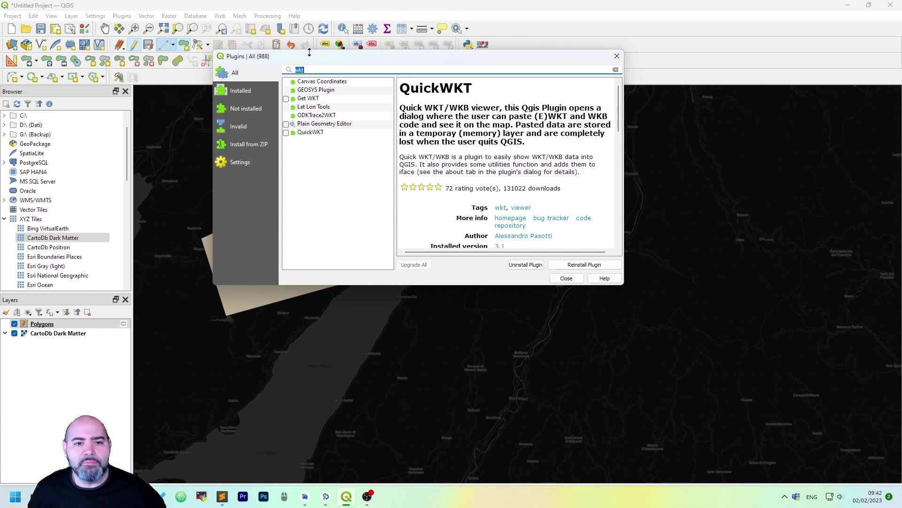
left_click_drag(331, 59, 287, 89)
key("Escape")
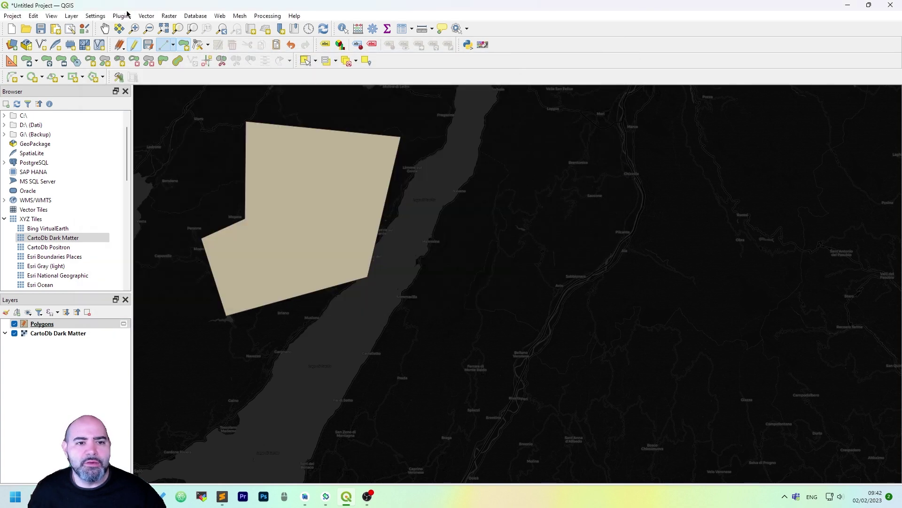
Enable Get WKT, Plain Geometry Editor and QuickWKT from the 'wkt' search, then close the manager.
left_click(122, 16)
left_click(141, 28)
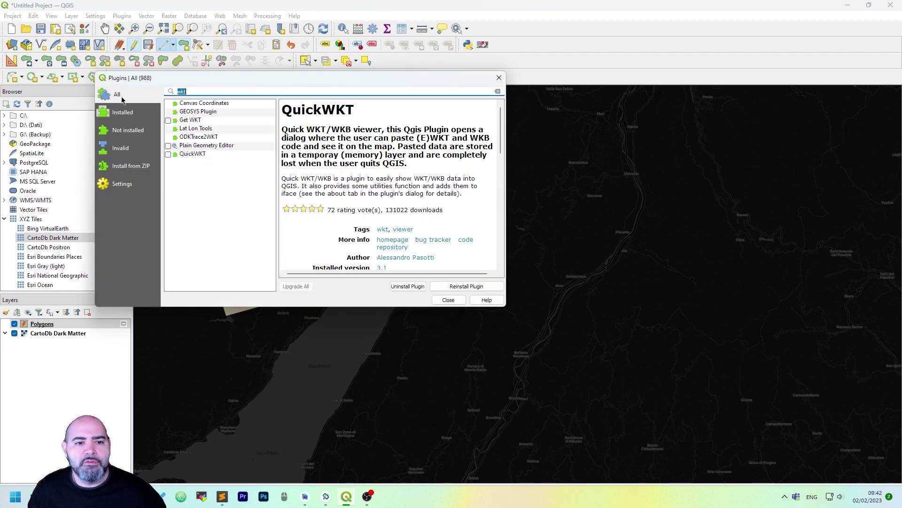
left_click_drag(124, 79, 192, 70)
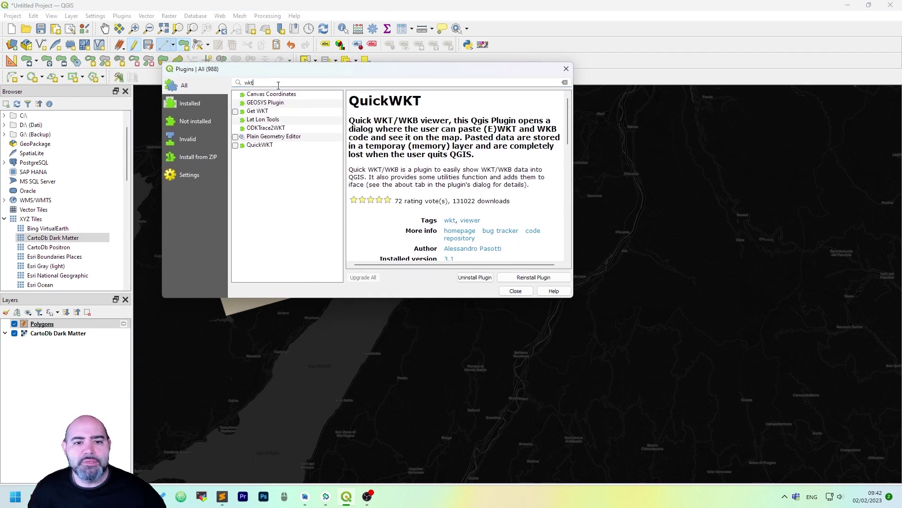
double_click(249, 82)
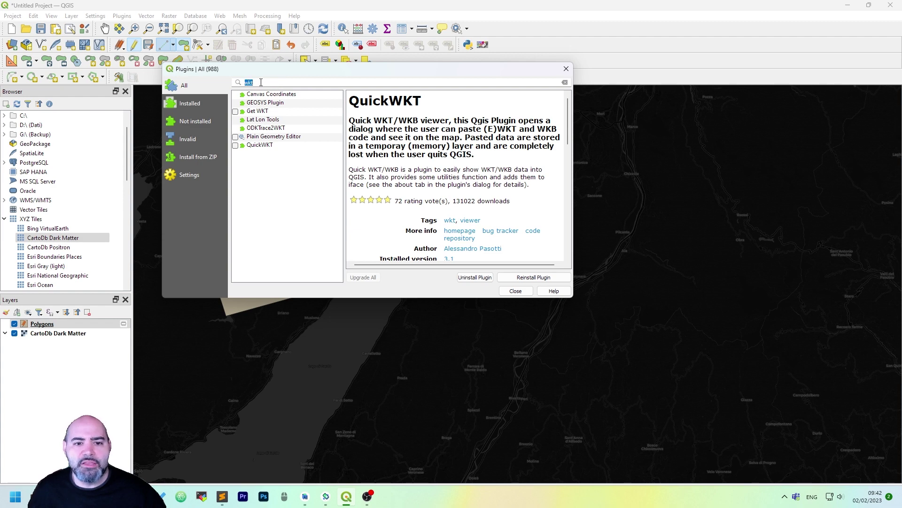
left_click(236, 111)
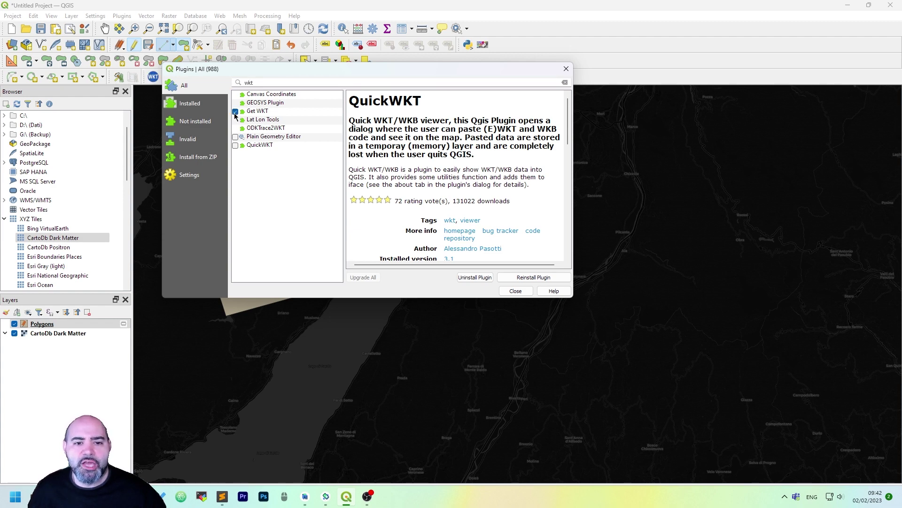
left_click(235, 137)
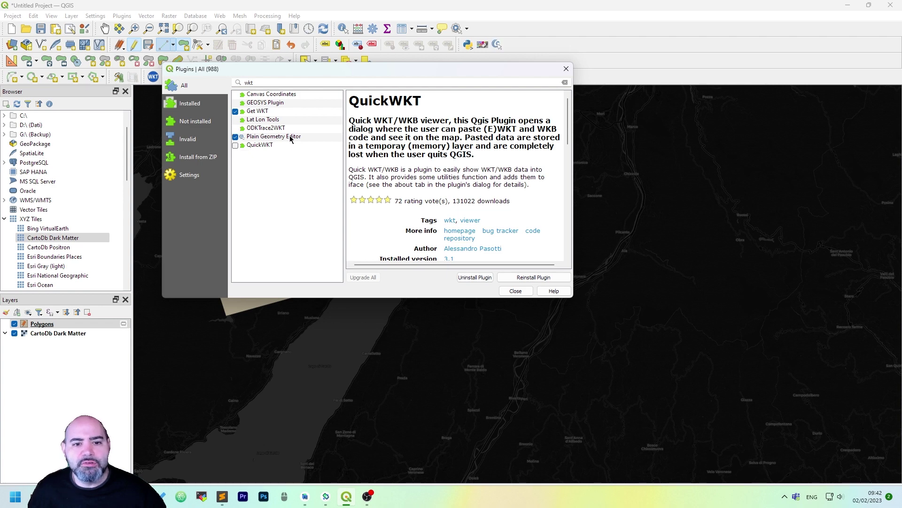
left_click(235, 146)
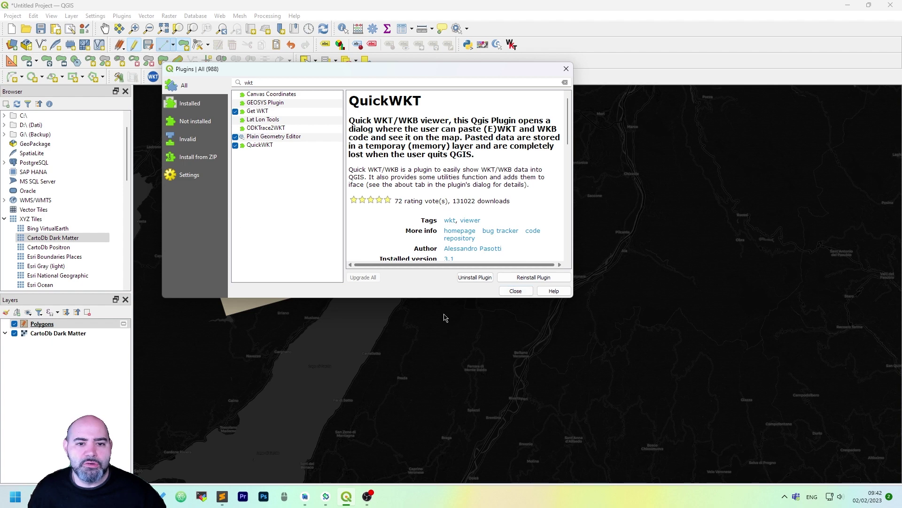
left_click(516, 290)
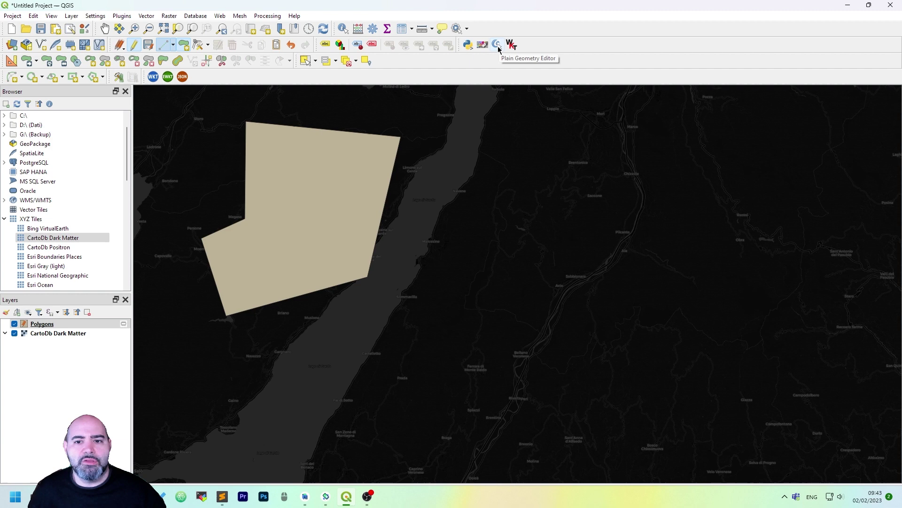
Select the six-sided beige polygon so it highlights yellow.
left_click(308, 64)
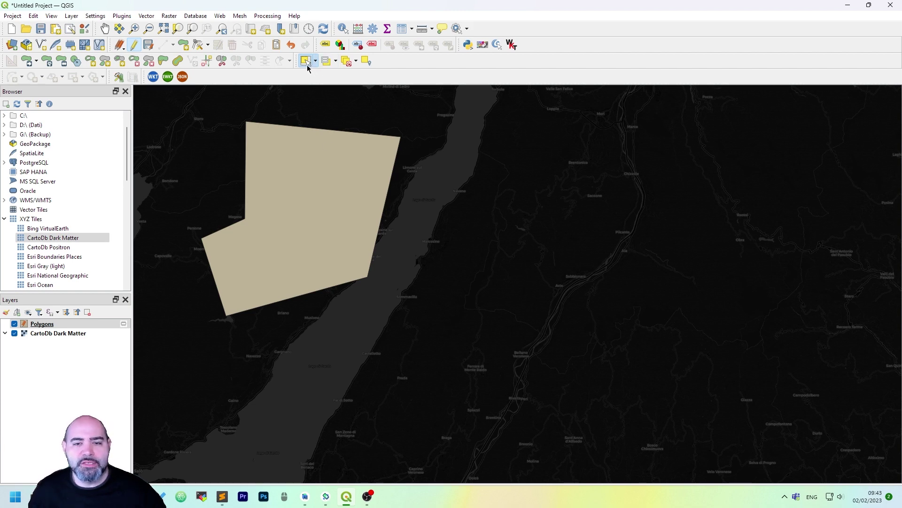
left_click(319, 176)
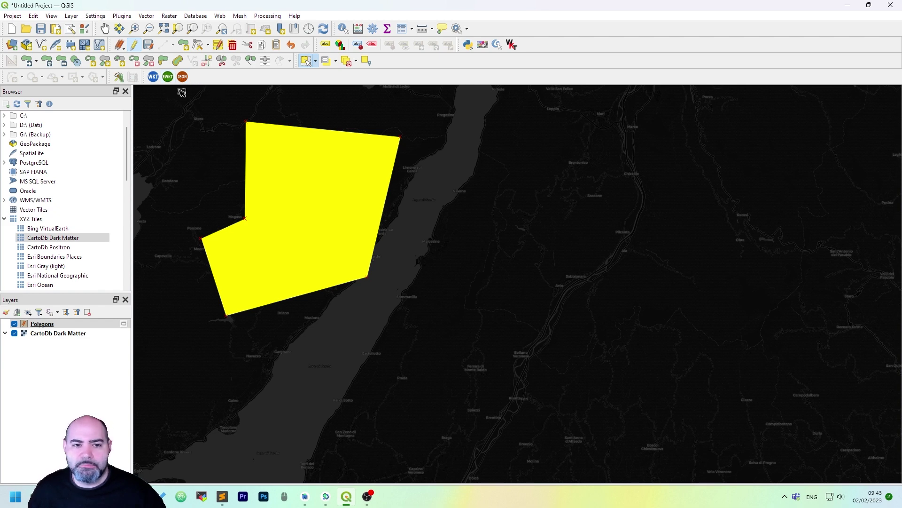
left_click(157, 75)
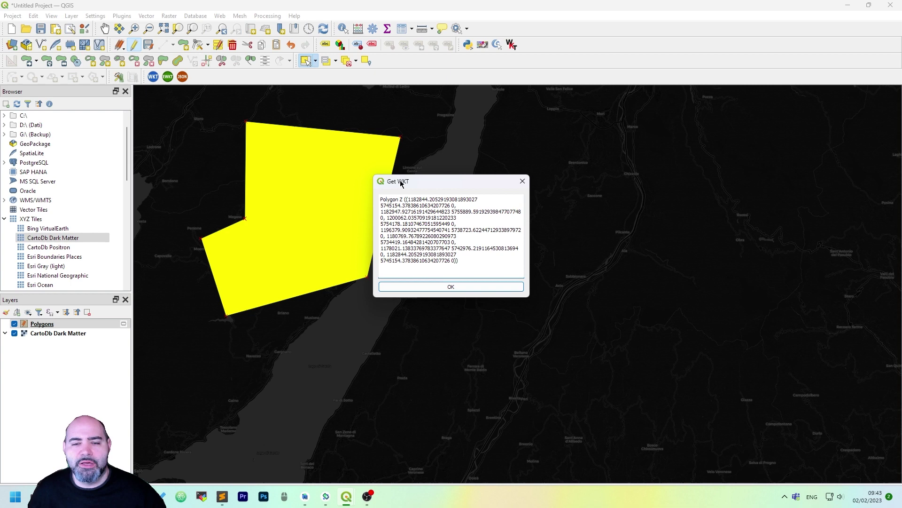
key("ctrl+a")
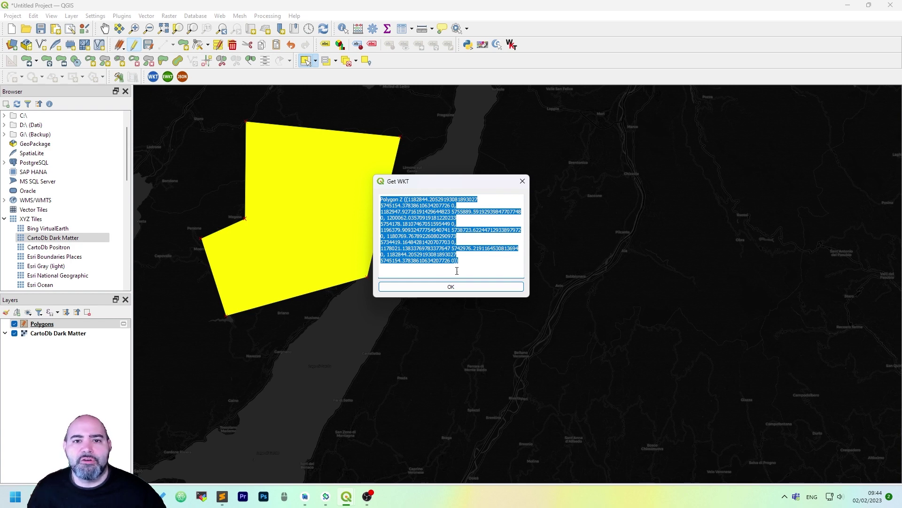
left_click(486, 265)
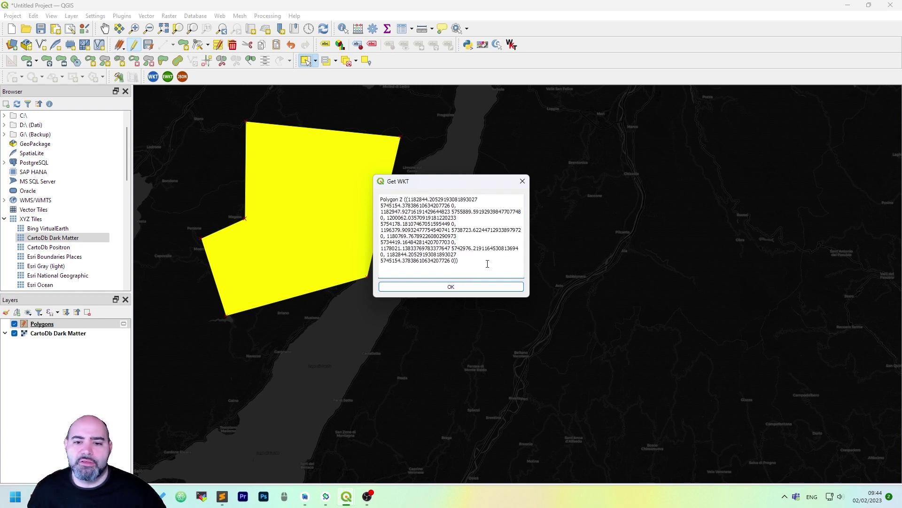
left_click(464, 287)
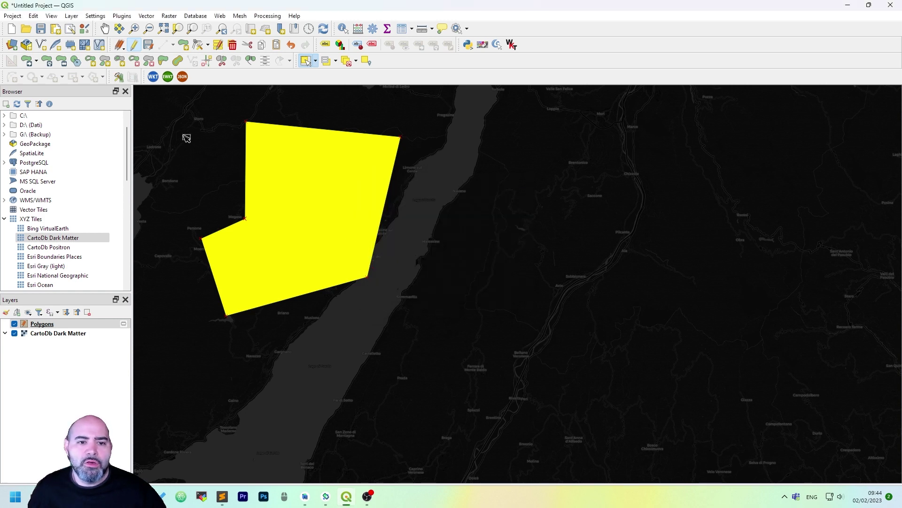
Display the polygon as EWKT and highlight its SRID=3857 prefix.
left_click(169, 76)
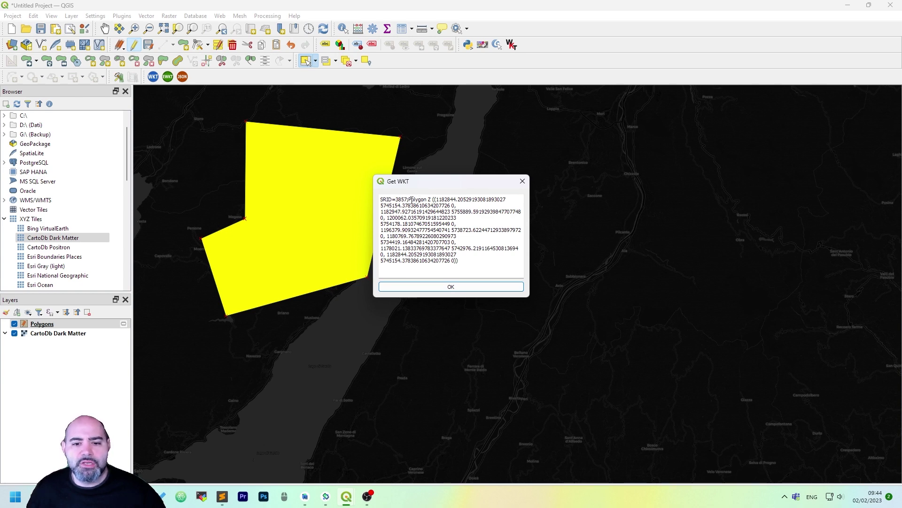
left_click_drag(411, 199, 371, 191)
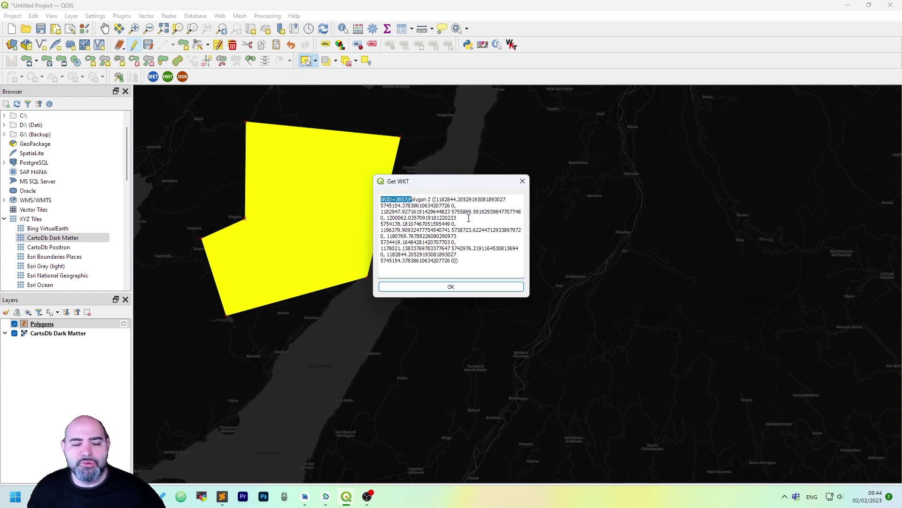
left_click(522, 181)
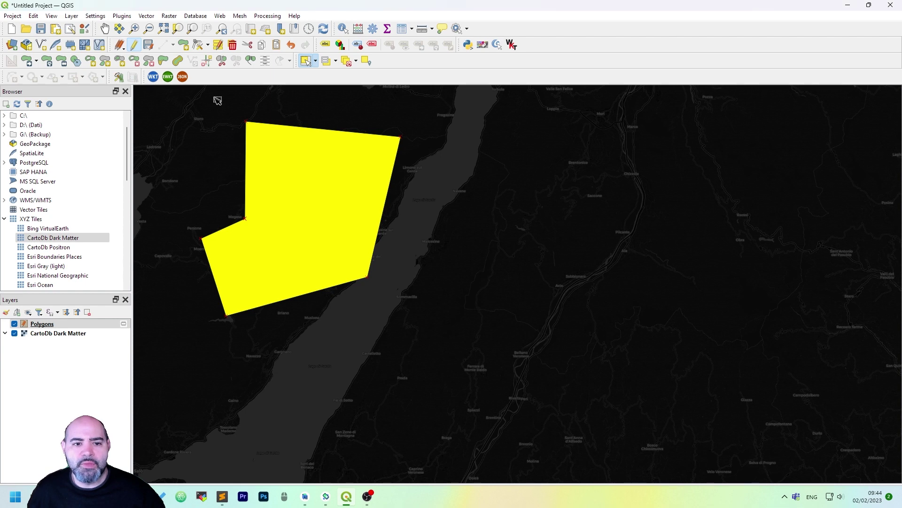
left_click(182, 77)
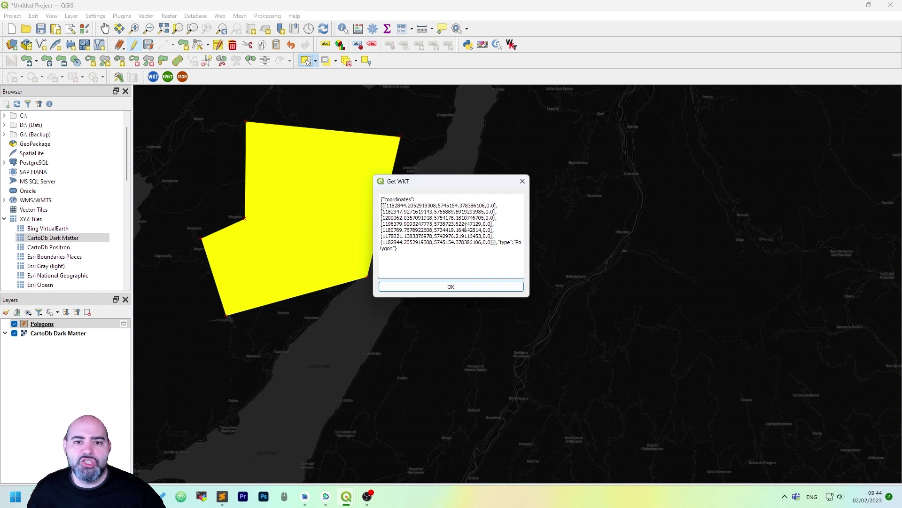
left_click_drag(455, 178, 444, 167)
key("ctrl+a")
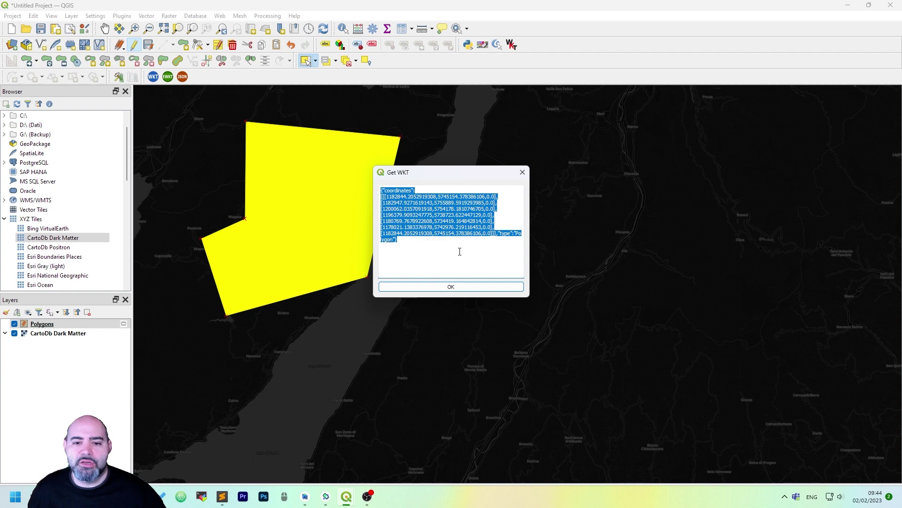
left_click(460, 254)
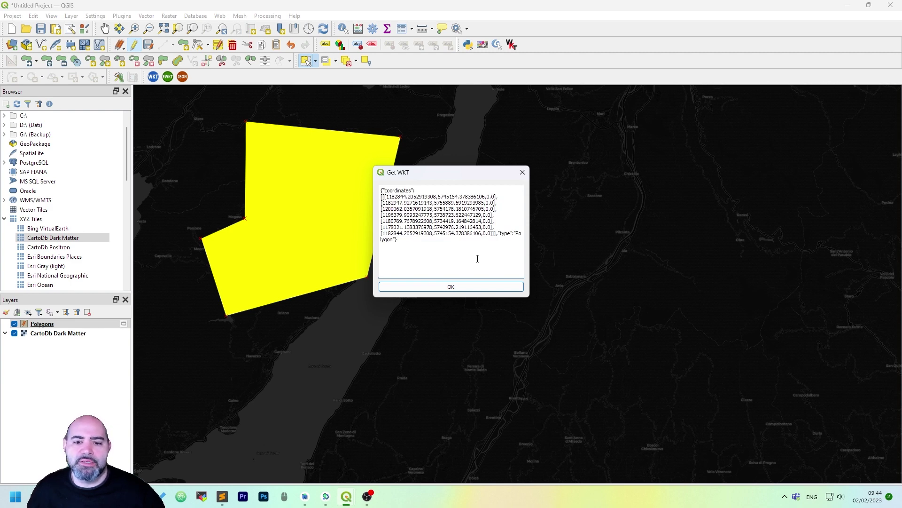
left_click(461, 291)
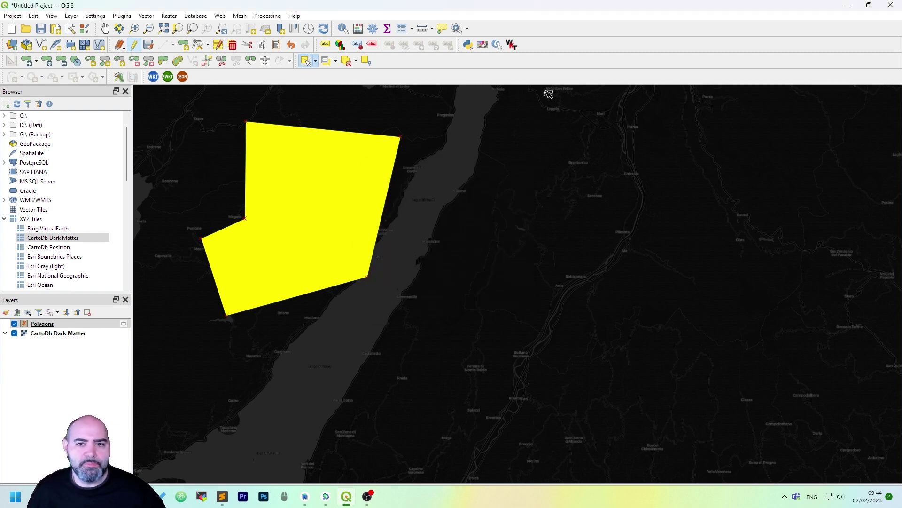
In Plain Geometry Editor, change the lower-left vertex's northing to about 5734999 and apply.
left_click(499, 49)
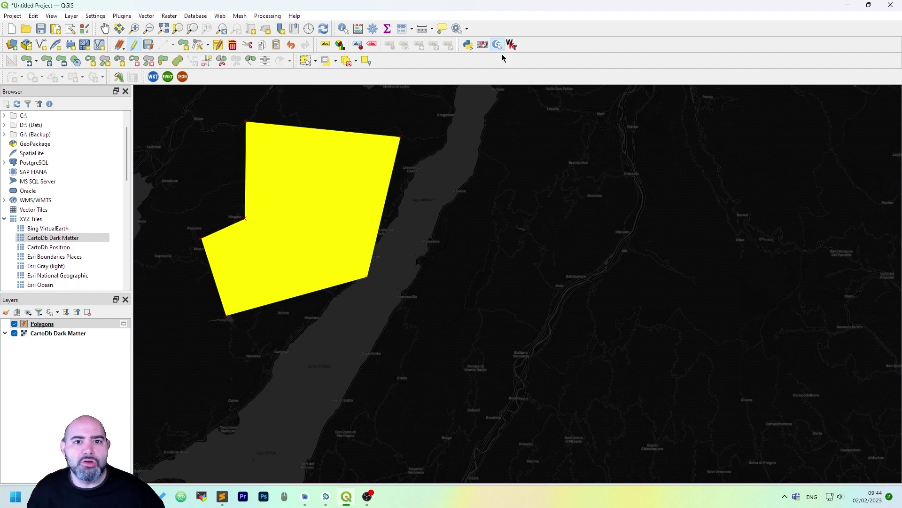
left_click(334, 153)
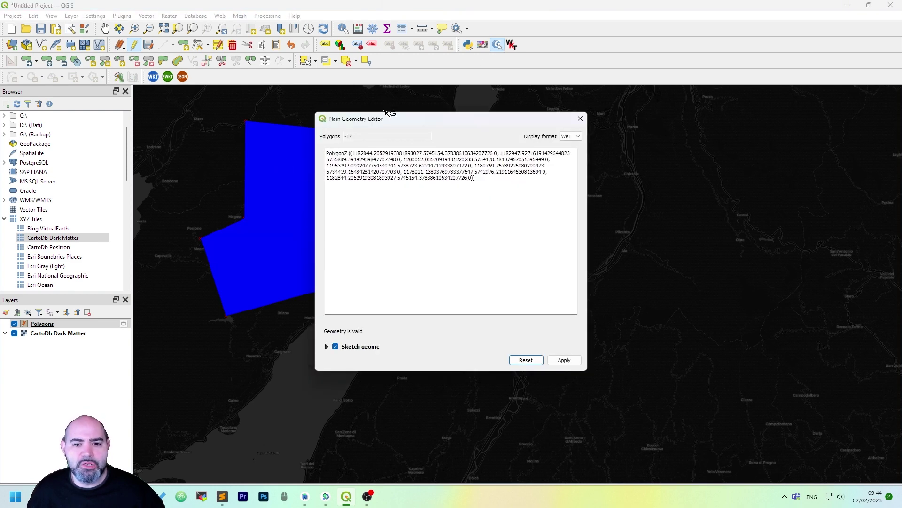
left_click_drag(399, 122, 508, 147)
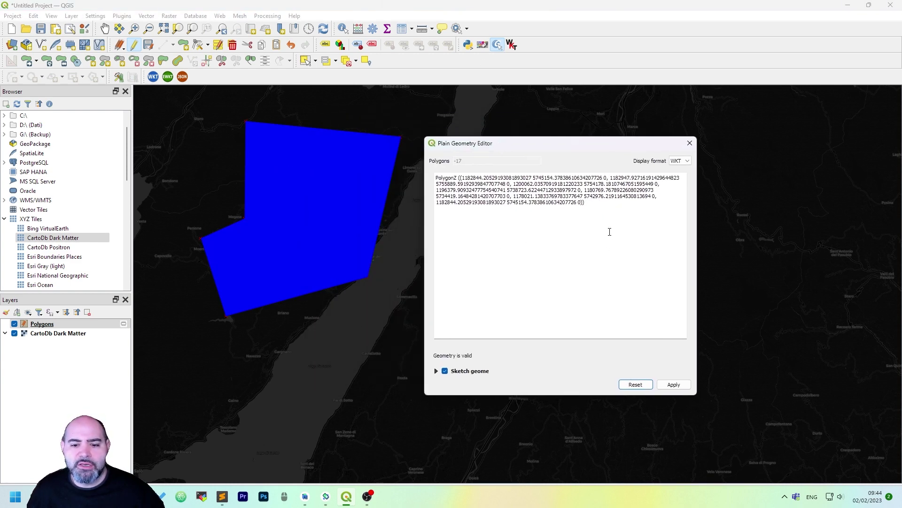
left_click(506, 201)
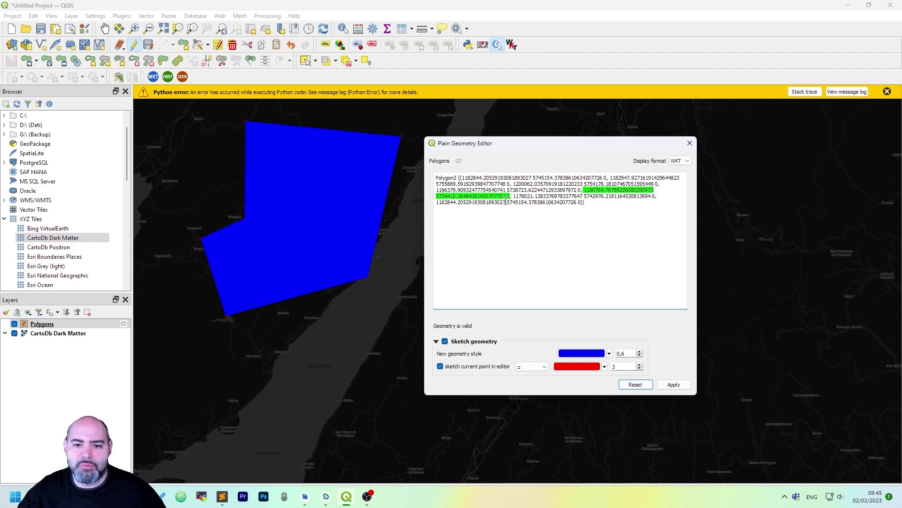
left_click(502, 211)
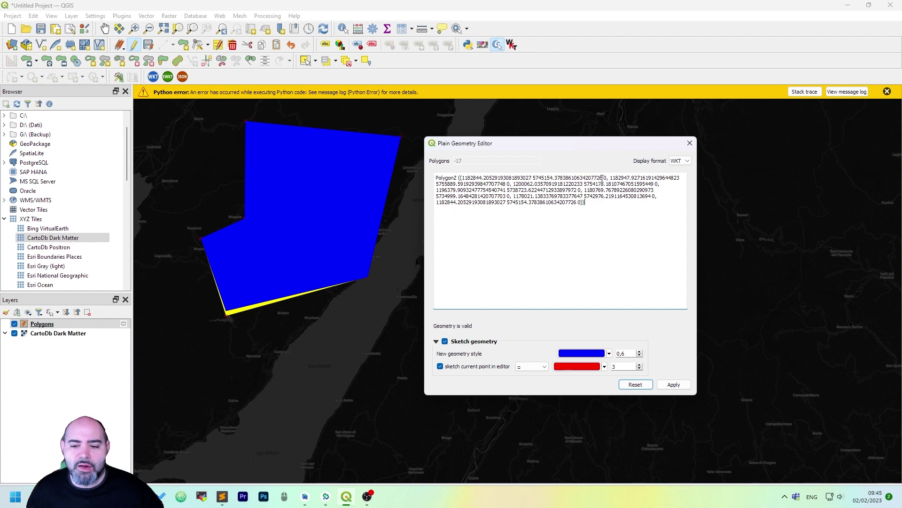
left_click(687, 383)
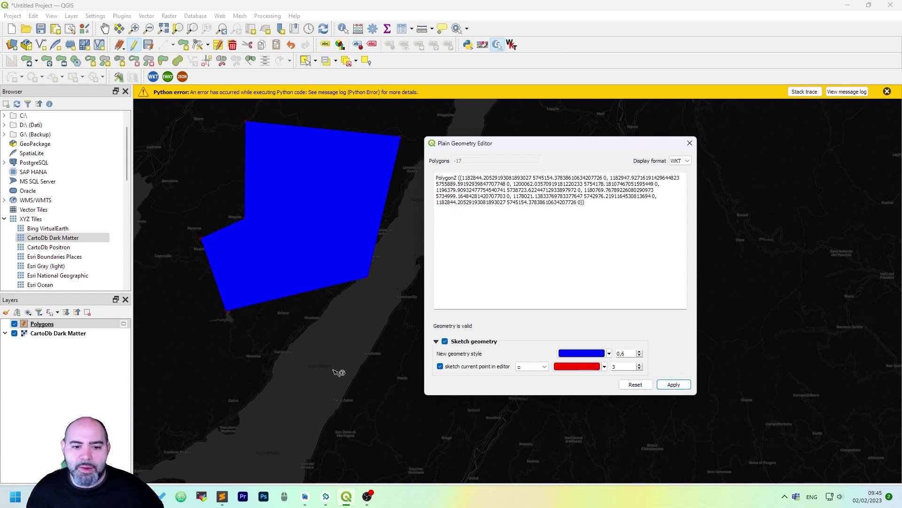
left_click(689, 143)
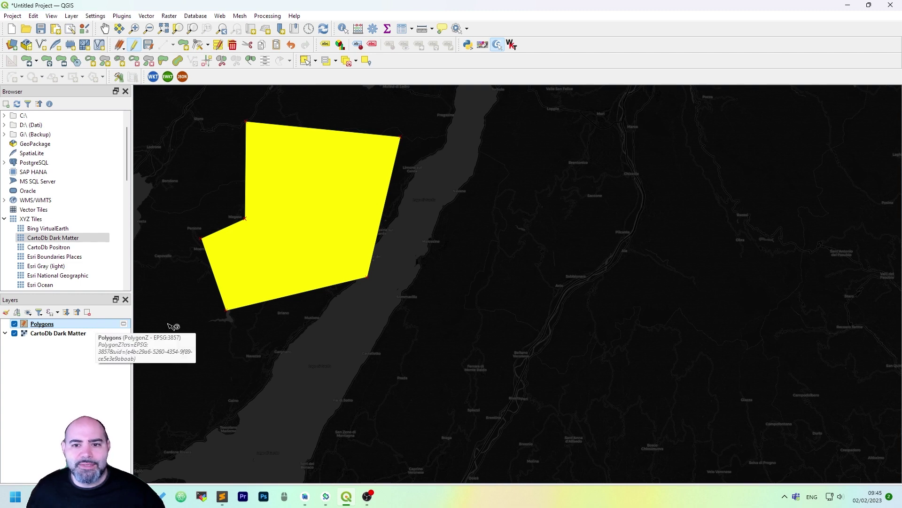
Add the pasted SRID=3857 Polygon Z via QuickWKT as a new layer titled 'asdasda'.
left_click(512, 45)
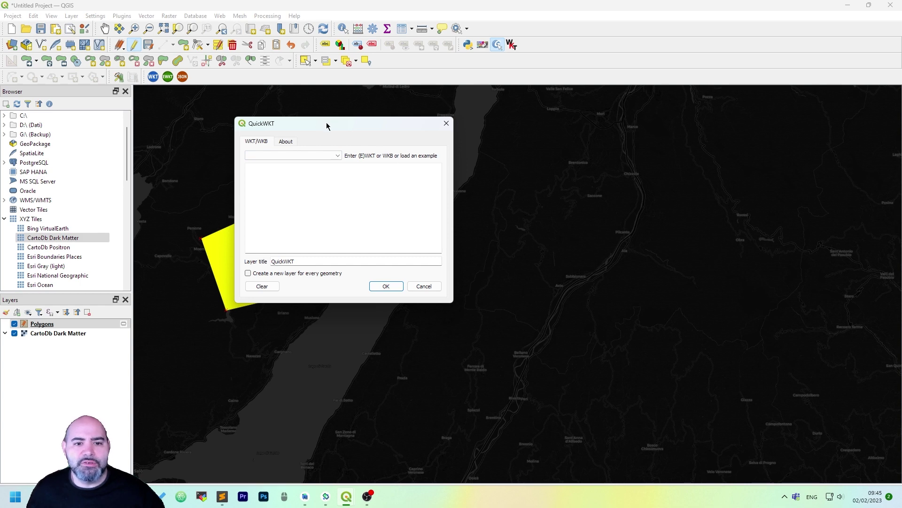
left_click_drag(327, 125, 377, 121)
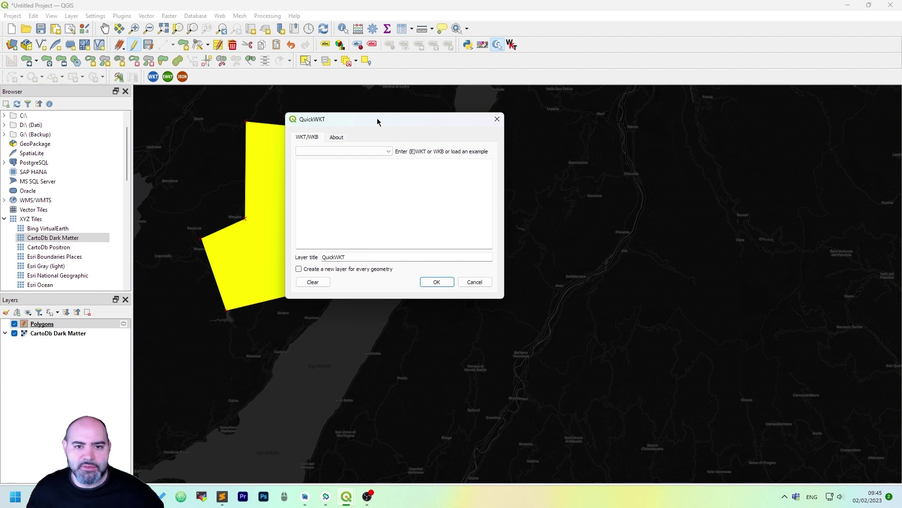
key("alt+Tab")
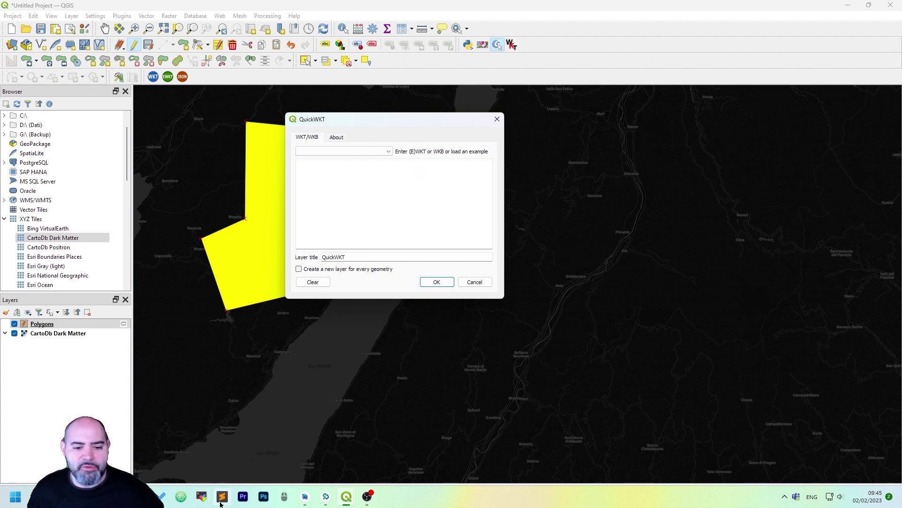
left_click(398, 200)
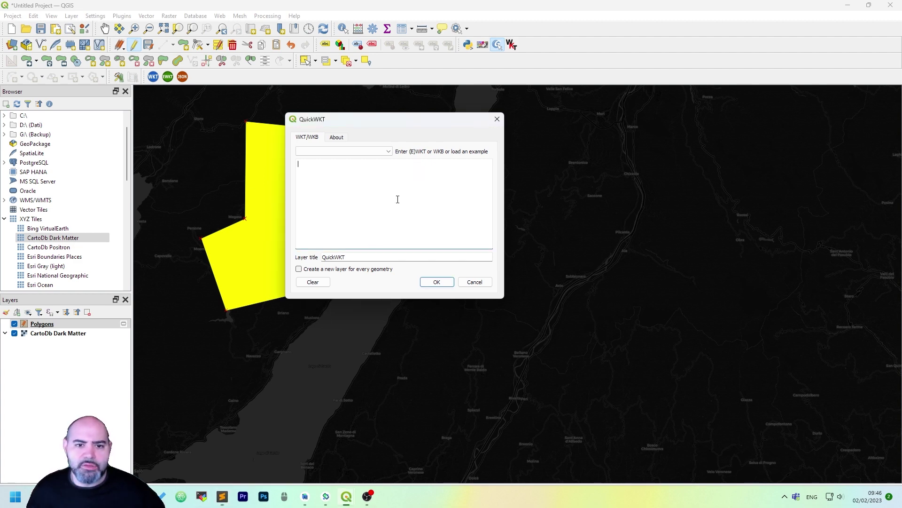
type("SRID=3857;Polygon Z ((1203173.6918086966034025 5725913.97150416672229767 0, 1204936.96359841618686914 5733537.52894795406609774 0, 1222206.65495066903531551 5729907.26349853072315454 0, 1215568.45527172484435141 5716008.53292074240744114 0, 1198869.23420438123866916 5717616.22190548665821552 0, 1203173.6918086966034025 5725913.97150416672229767 0))")
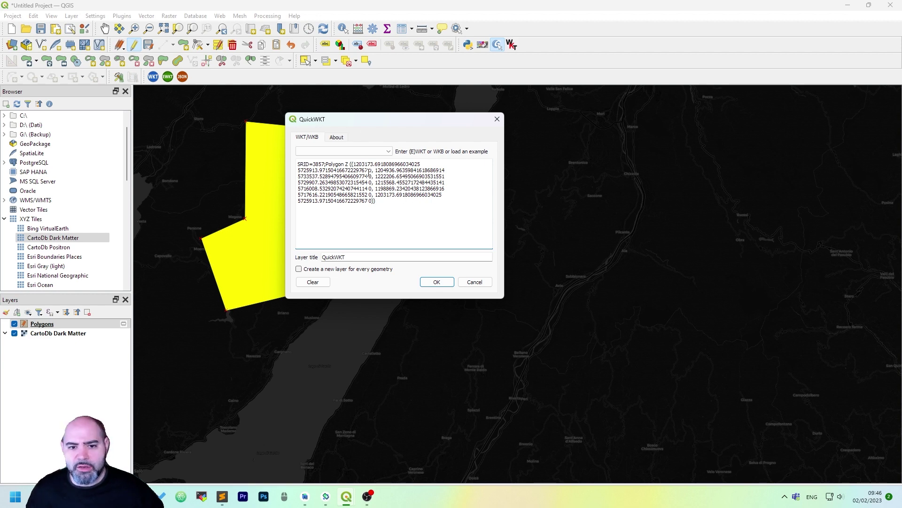
double_click(355, 254)
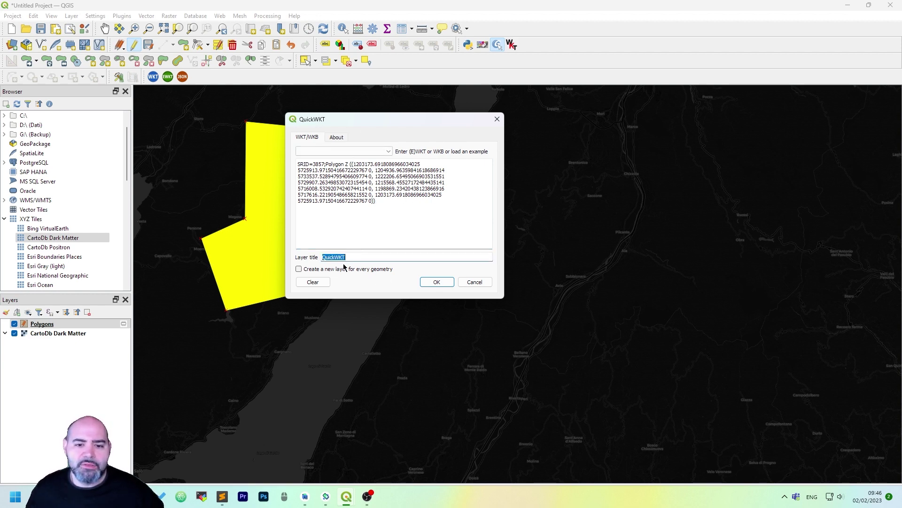
type("asdasda")
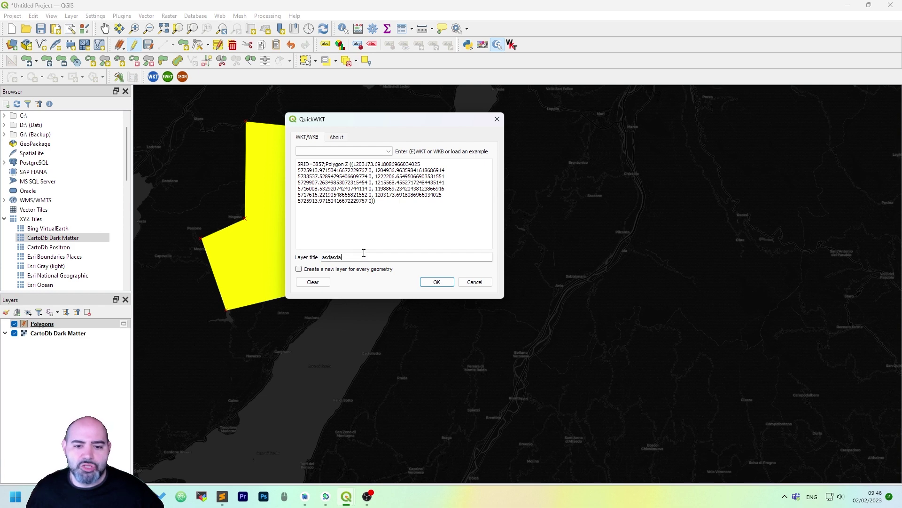
left_click(436, 282)
scroll(515, 314, "down", 1)
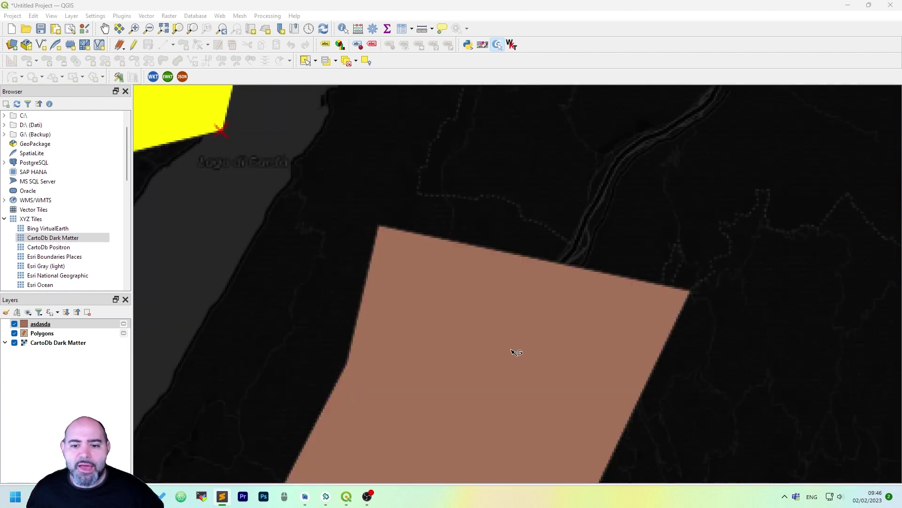
scroll(512, 357, "up", 2)
scroll(511, 359, "down", 1)
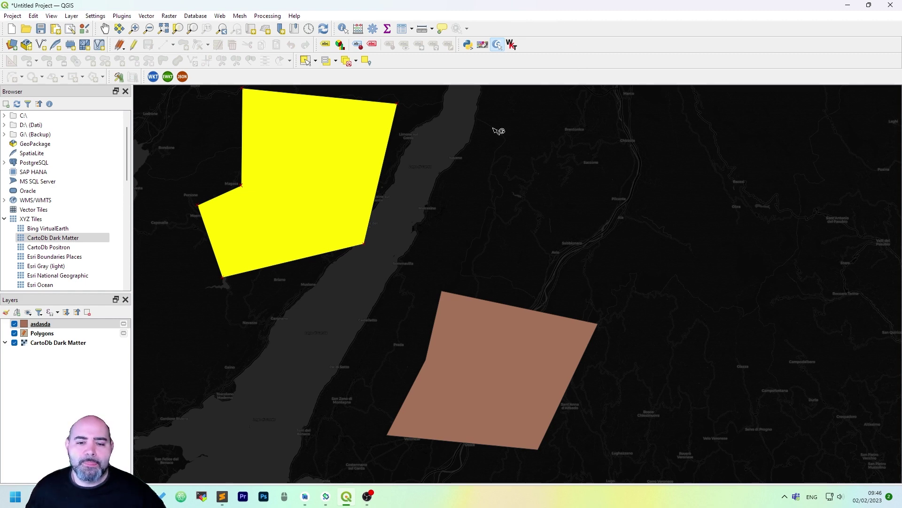
scroll(421, 259, "down", 1)
scroll(359, 228, "up", 1)
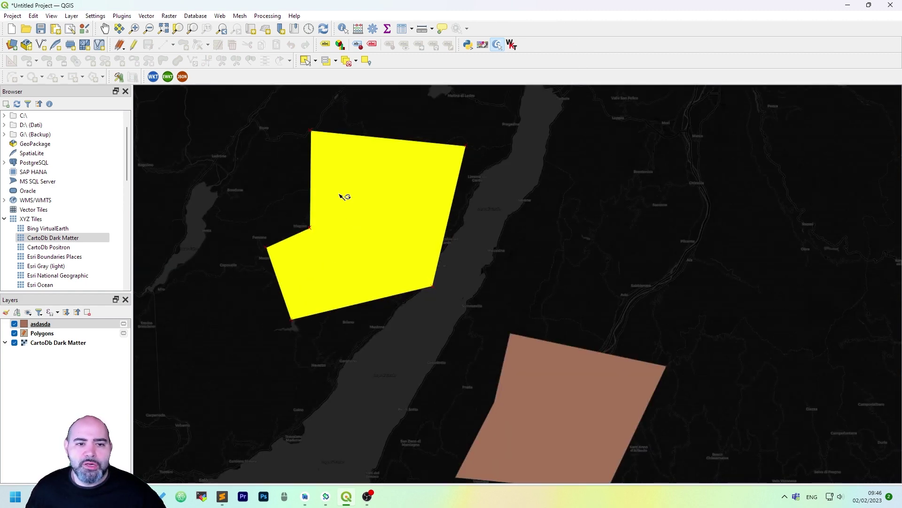
Open the plugin manager's Installed tab listing Get WKT, Plain Geometry Editor and QuickWKT.
left_click(121, 15)
left_click(132, 27)
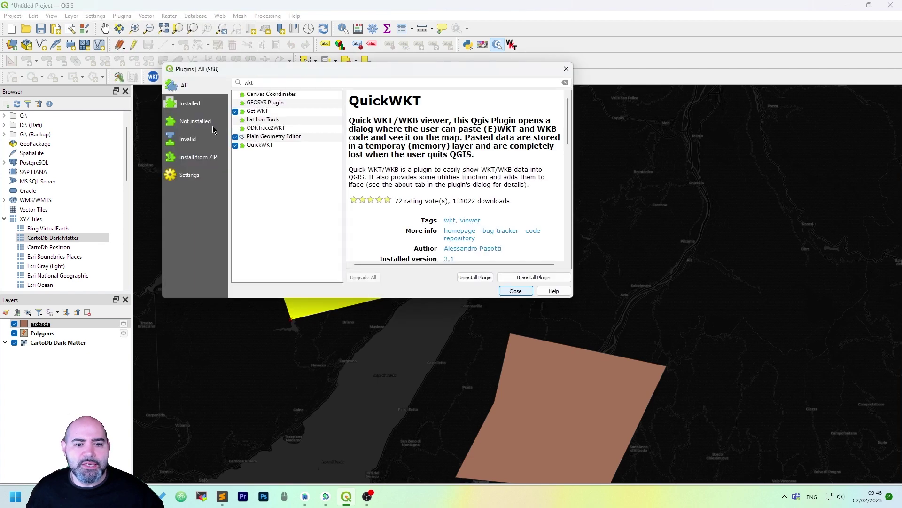
left_click(197, 109)
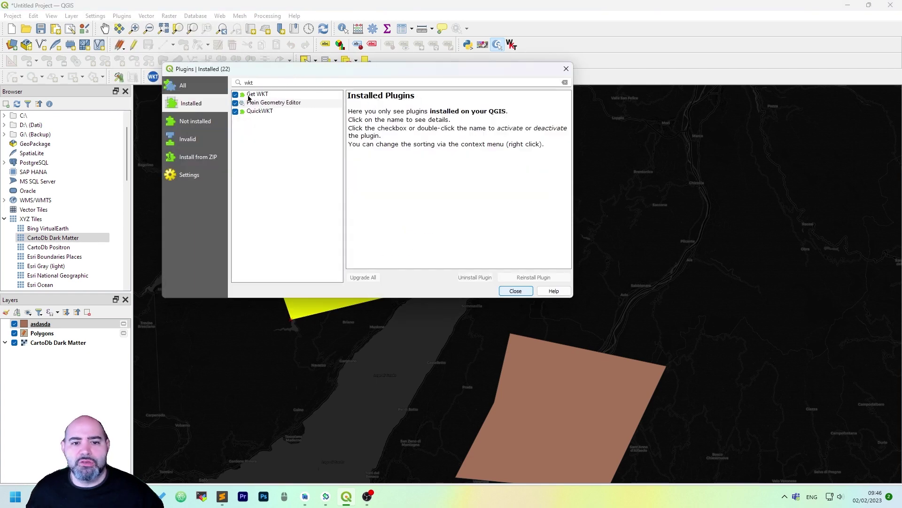